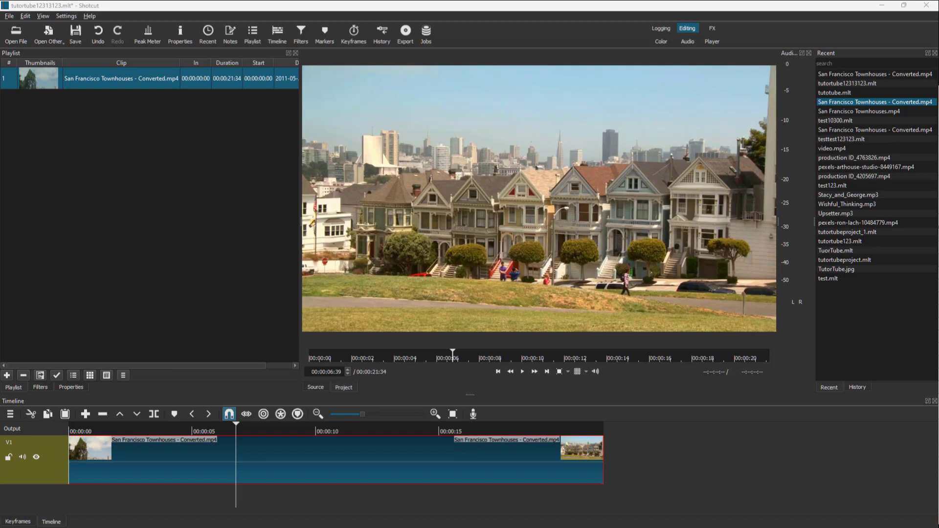
Step: Add the Text: Rich filter to the townhouses clip by searching filters for 'tex'
{"action": "left_click", "coordinate": [185, 455]}
{"action": "left_click", "coordinate": [35, 387]}
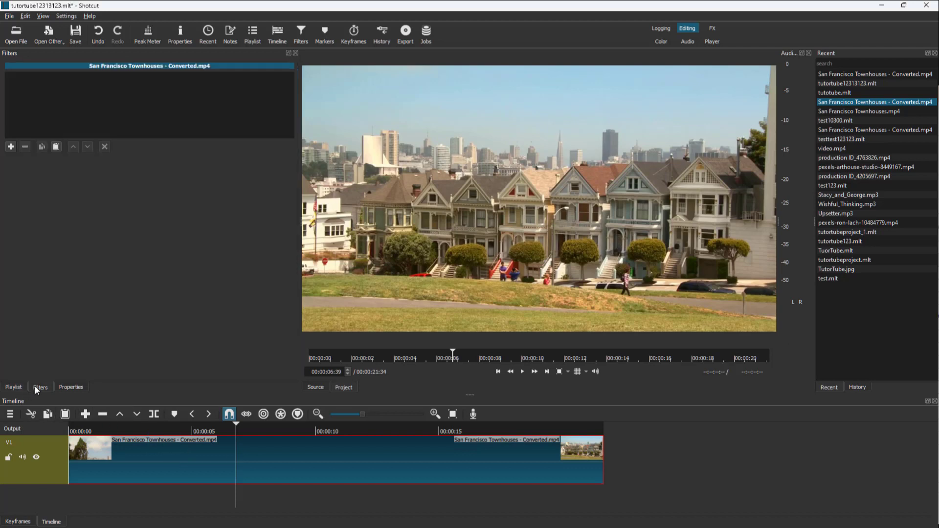
{"action": "left_click", "coordinate": [11, 146]}
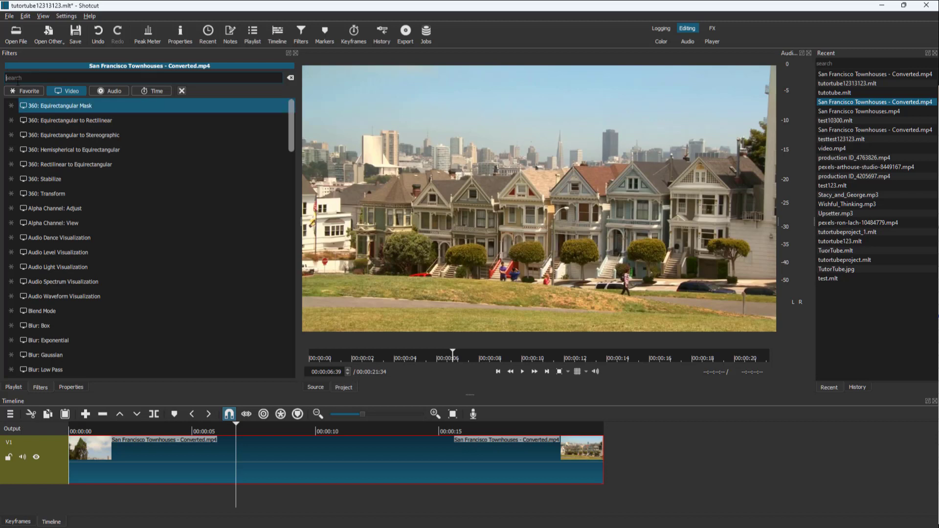
{"action": "type", "text": "text"}
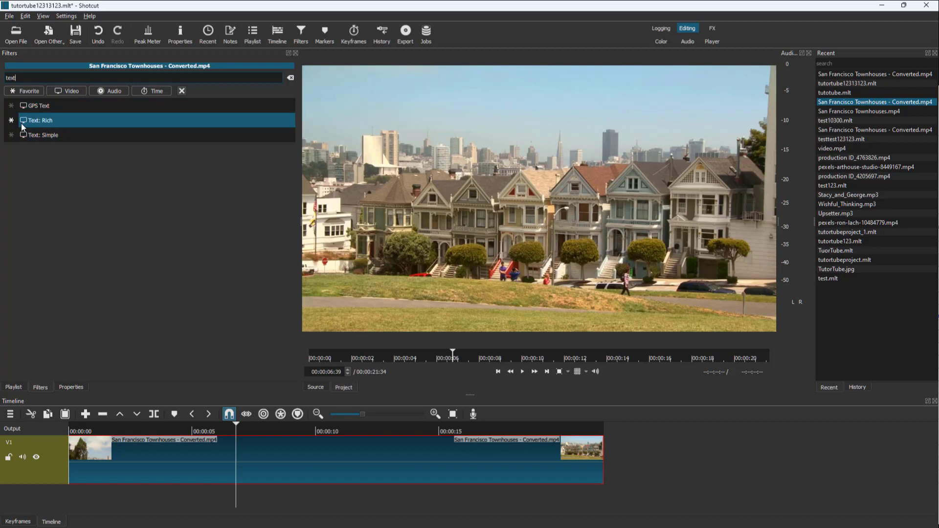
{"action": "left_click", "coordinate": [40, 121]}
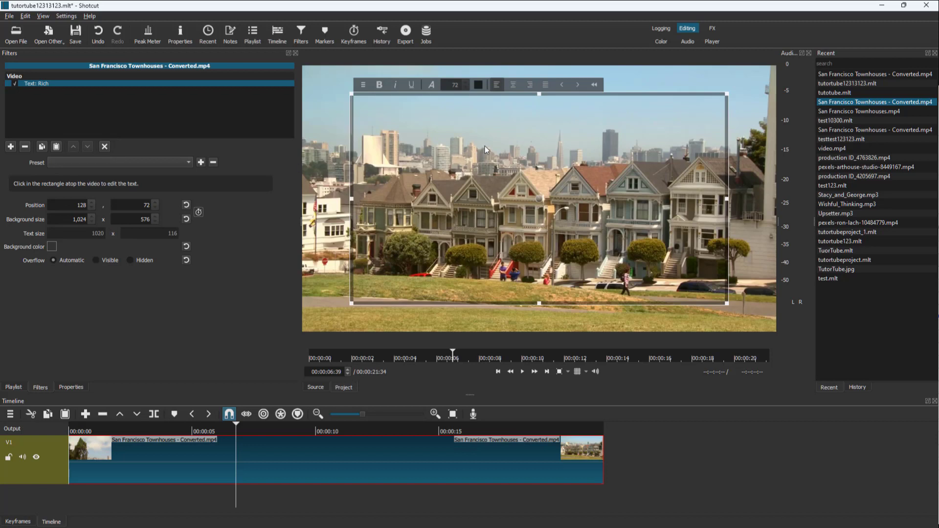
Step: Type the title 'TutorTube', resize its text box to 929 x 489 and move it to 176, 147
{"action": "type", "text": "TutorT"}
{"action": "type", "text": "uvbe"}
{"action": "key", "text": "BackSpace"}
{"action": "key", "text": "BackSpace"}
{"action": "key", "text": "BackSpace"}
{"action": "type", "text": "be"}
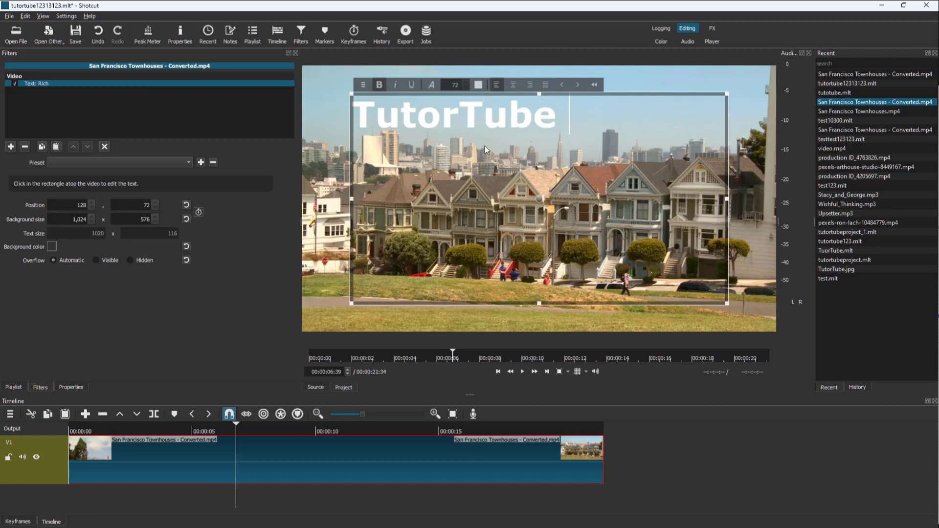
{"action": "left_click_drag", "start_coordinate": [726, 303], "coordinate": [692, 271]}
{"action": "left_click_drag", "start_coordinate": [519, 179], "coordinate": [538, 208]}
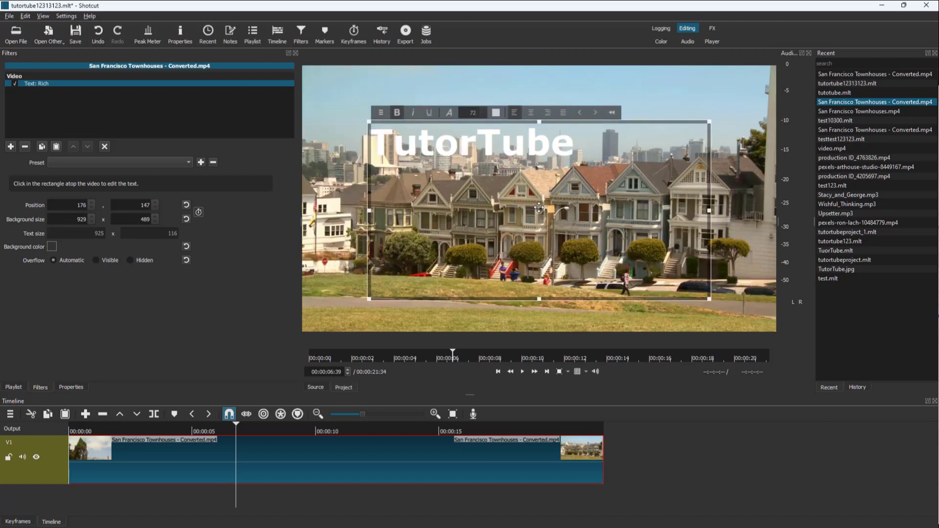
Step: Make the whole TutorTube title bold, italic and underlined
{"action": "triple_click", "coordinate": [480, 143]}
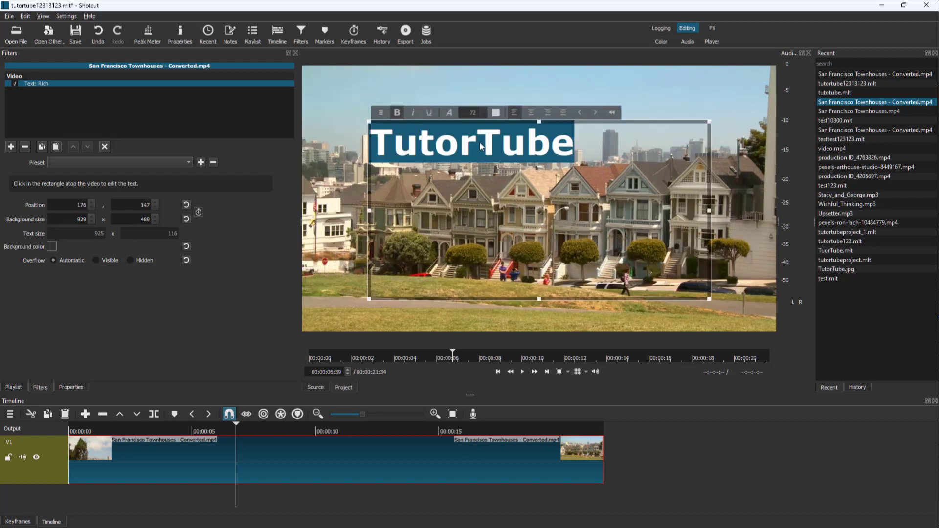
{"action": "left_click", "coordinate": [399, 112]}
{"action": "left_click", "coordinate": [413, 113]}
{"action": "left_click", "coordinate": [429, 113]}
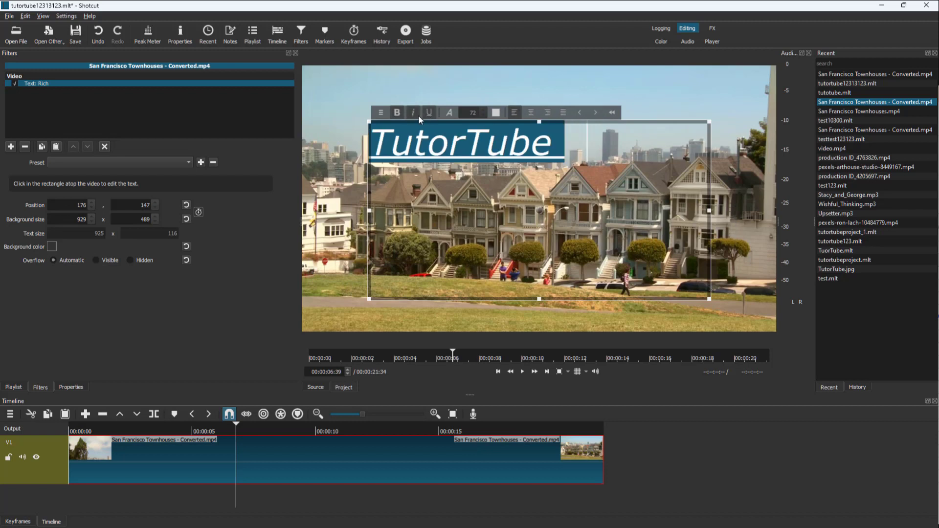
{"action": "left_click", "coordinate": [398, 113]}
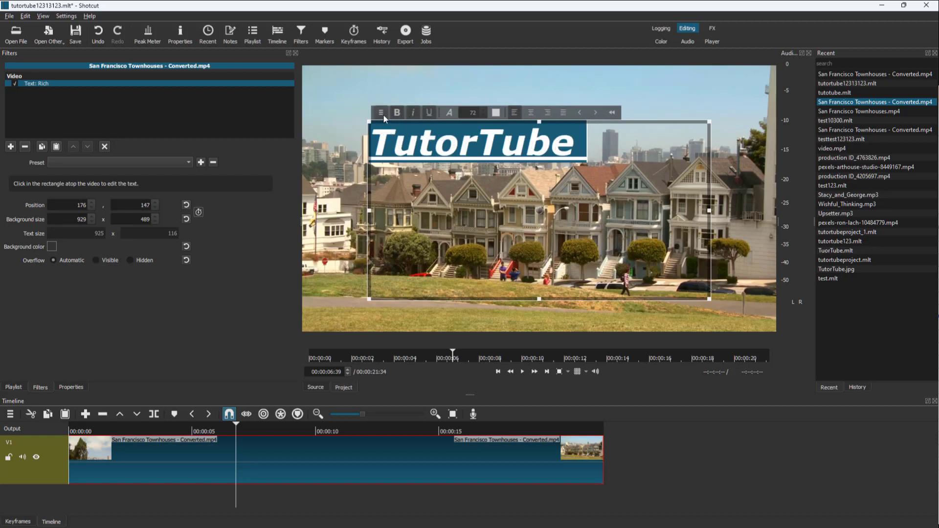
{"action": "left_click", "coordinate": [382, 114]}
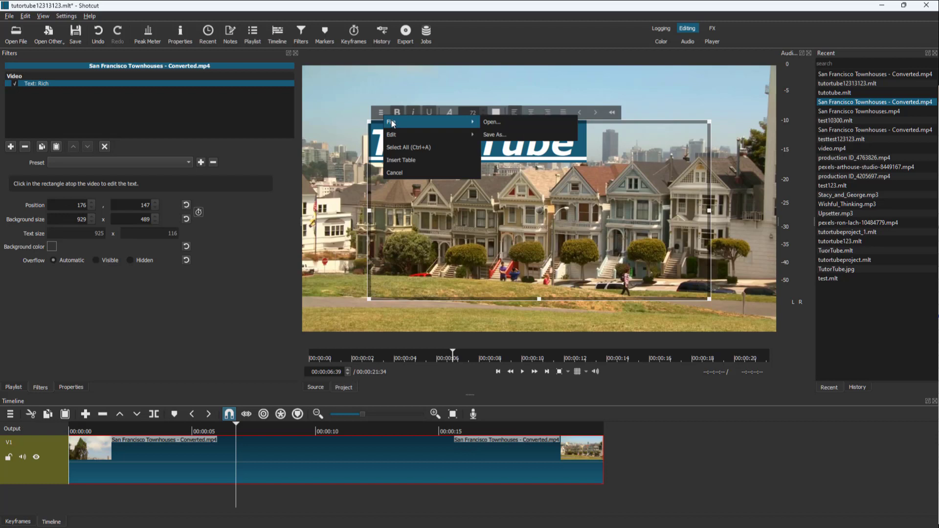
{"action": "mouse_move", "coordinate": [407, 125]}
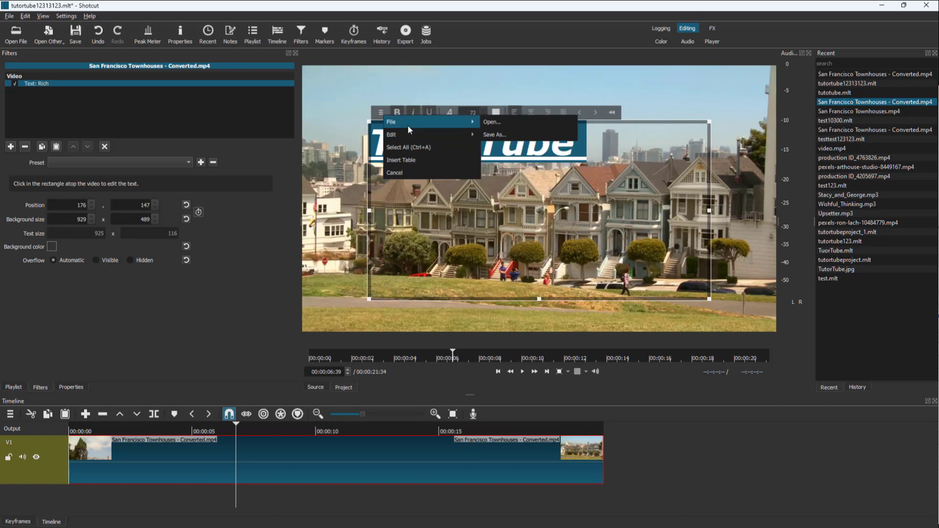
{"action": "left_click", "coordinate": [500, 135]}
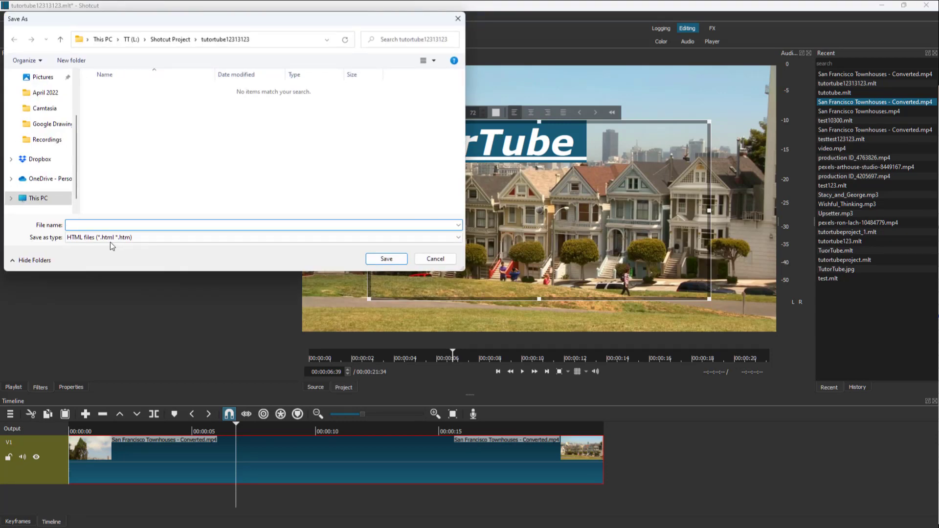
{"action": "left_click", "coordinate": [437, 259]}
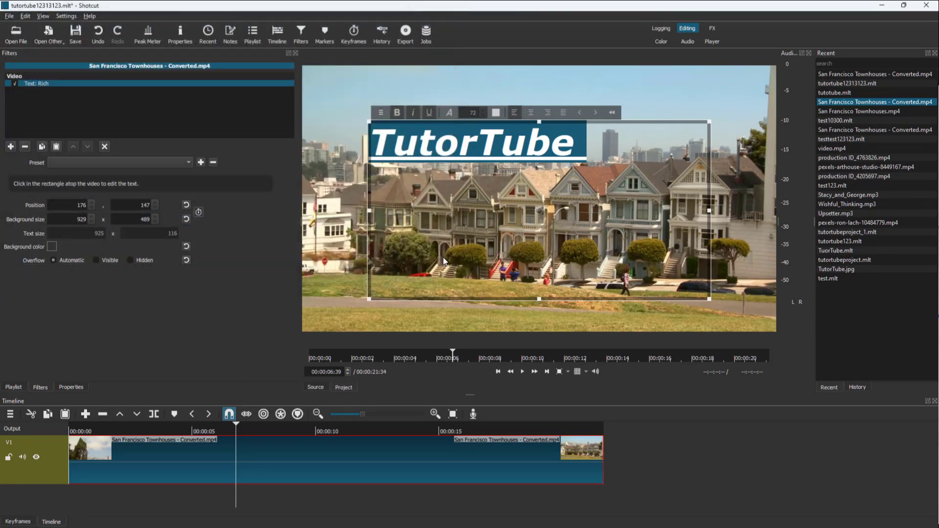
{"action": "left_click", "coordinate": [381, 113]}
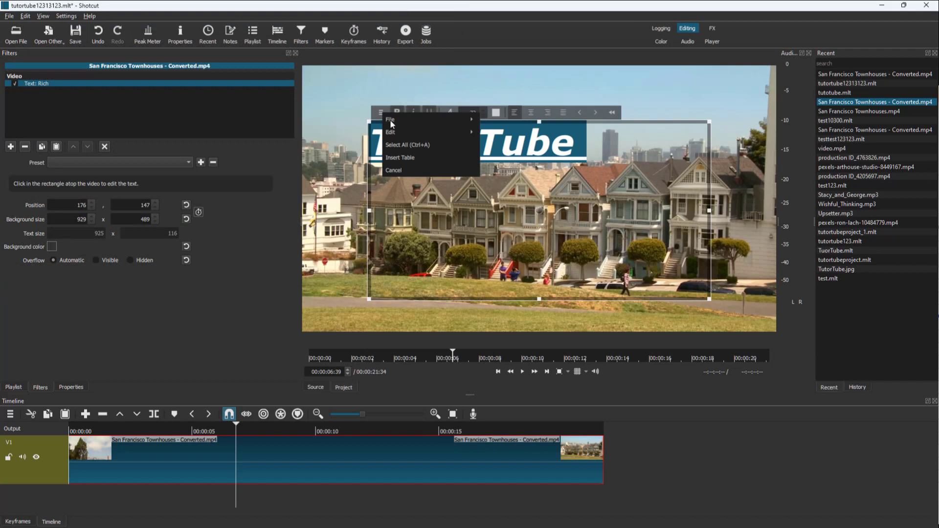
Step: Insert a one-row, two-column table on a new line below the title
{"action": "left_click", "coordinate": [611, 162]}
{"action": "key", "text": "Return"}
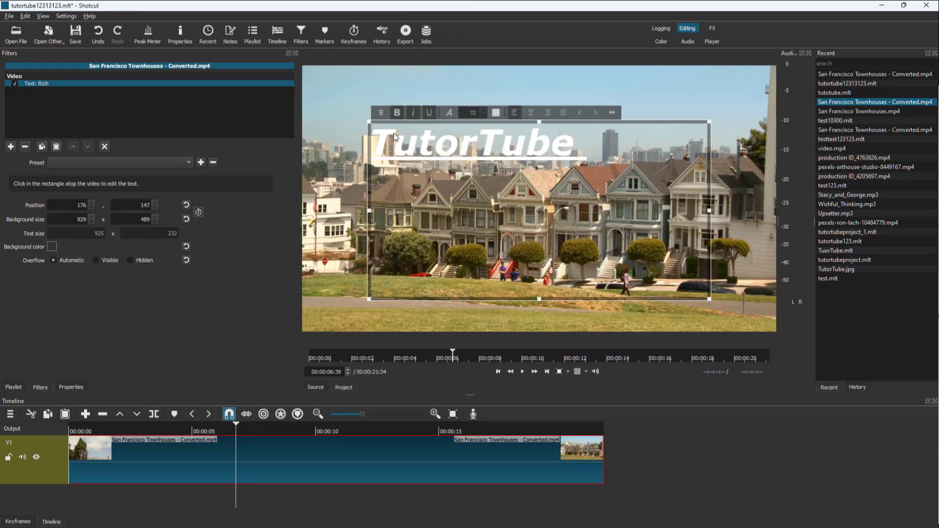
{"action": "left_click", "coordinate": [381, 114]}
{"action": "left_click", "coordinate": [408, 161]}
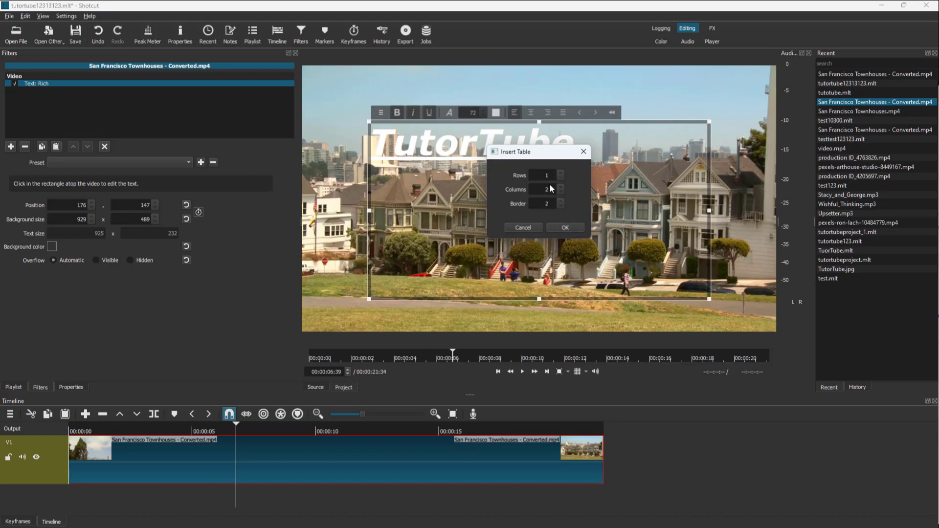
{"action": "left_click", "coordinate": [563, 228]}
Step: Change the first cell's '1' to 'ghjgh' so the cells read Row ghjgh and Column 2
{"action": "double_click", "coordinate": [484, 194]}
{"action": "type", "text": "ghjgh"}
{"action": "double_click", "coordinate": [597, 202]}
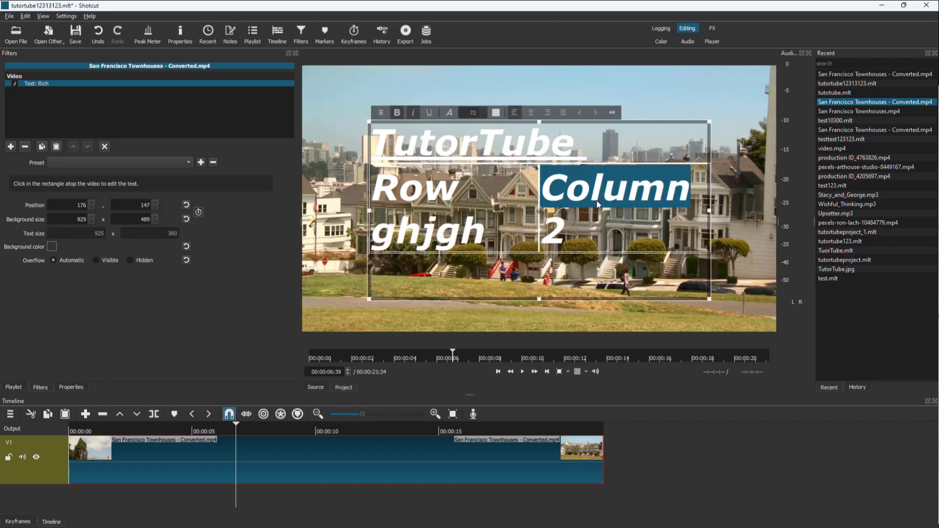
{"action": "left_click", "coordinate": [651, 229]}
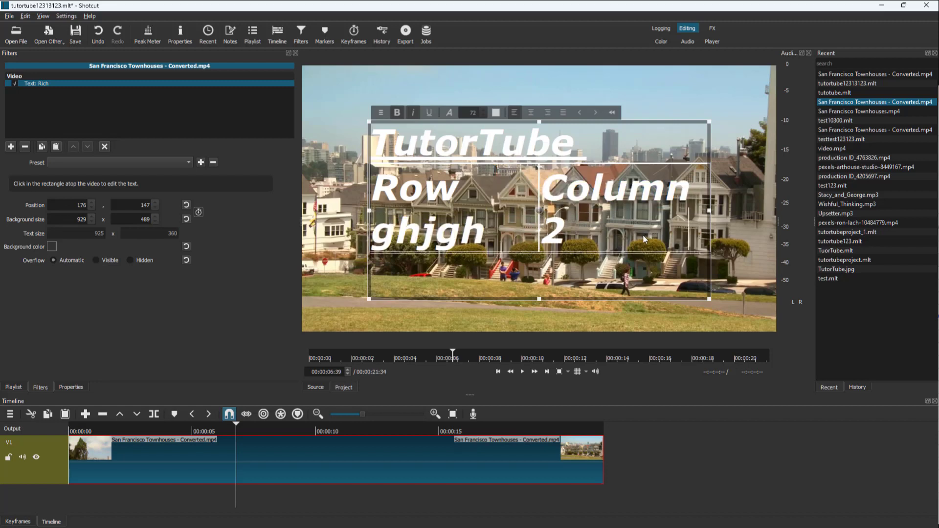
{"action": "key", "text": "Return"}
{"action": "key", "text": "BackSpace"}
{"action": "left_click_drag", "start_coordinate": [594, 239], "coordinate": [372, 146]}
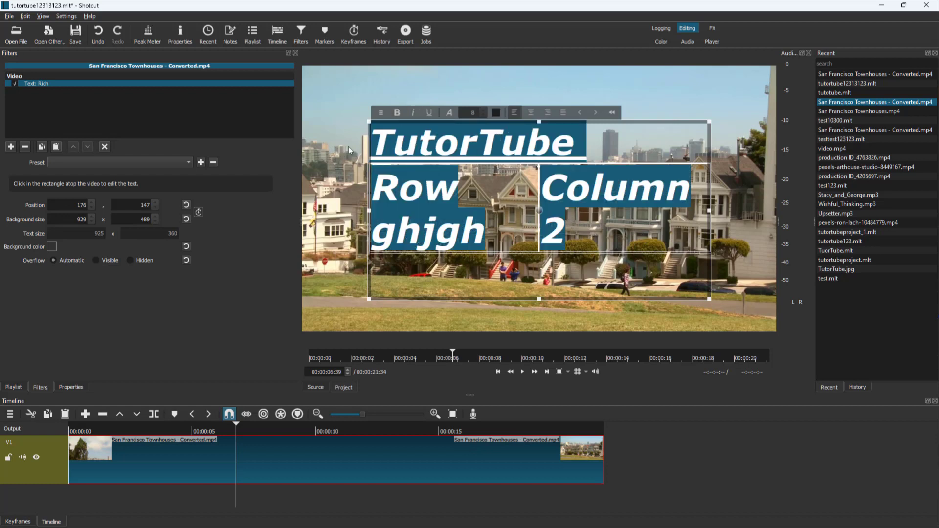
Step: Remove the underline and set the title and table text to MS Sans Serif, size 35
{"action": "left_click", "coordinate": [429, 113]}
{"action": "left_click", "coordinate": [432, 112]}
{"action": "left_click", "coordinate": [445, 113]}
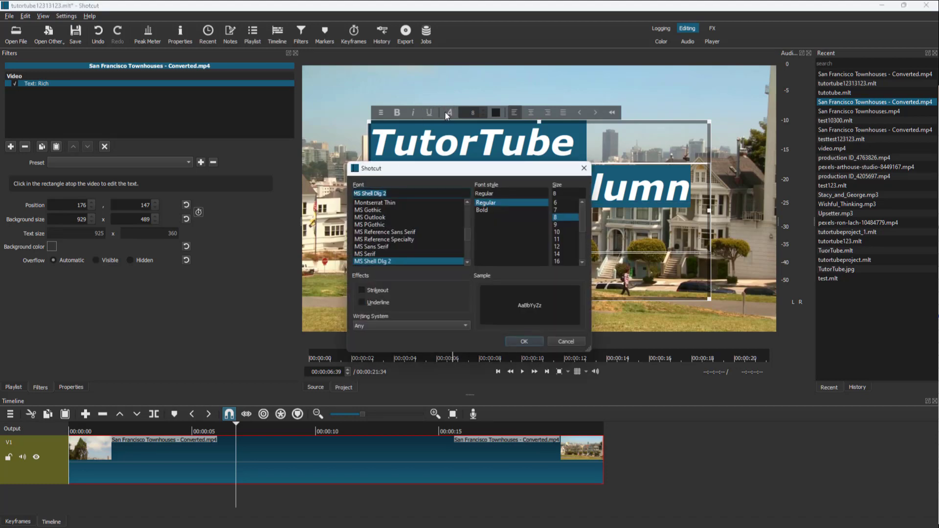
{"action": "left_click", "coordinate": [397, 247]}
{"action": "left_click", "coordinate": [525, 341]}
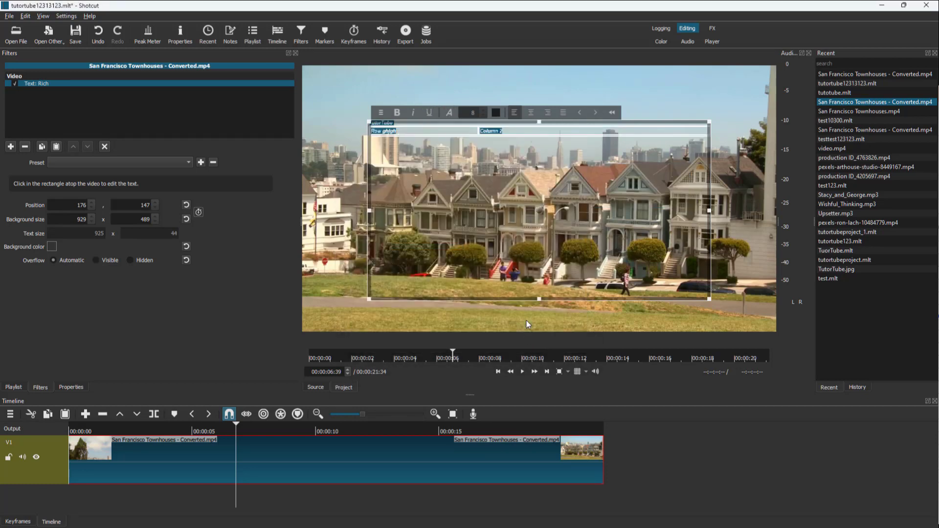
{"action": "left_click", "coordinate": [458, 116]}
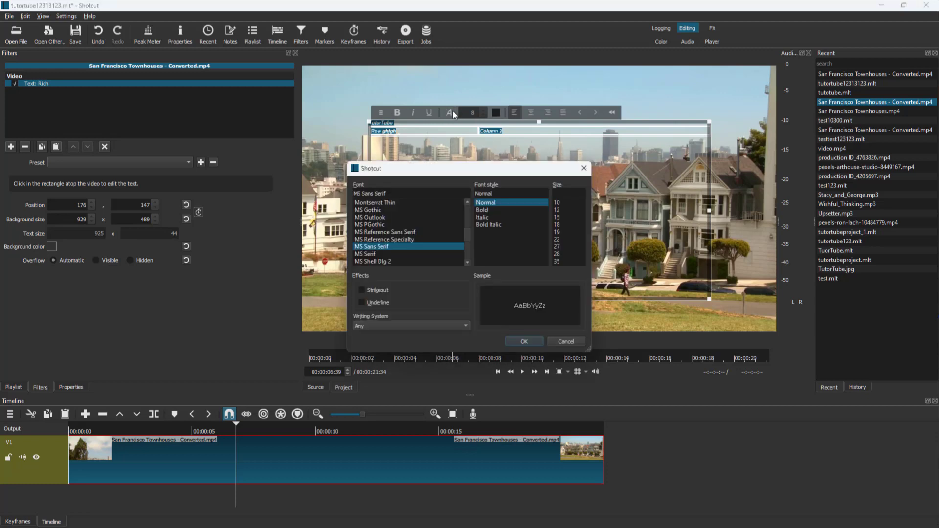
{"action": "left_click", "coordinate": [565, 260]}
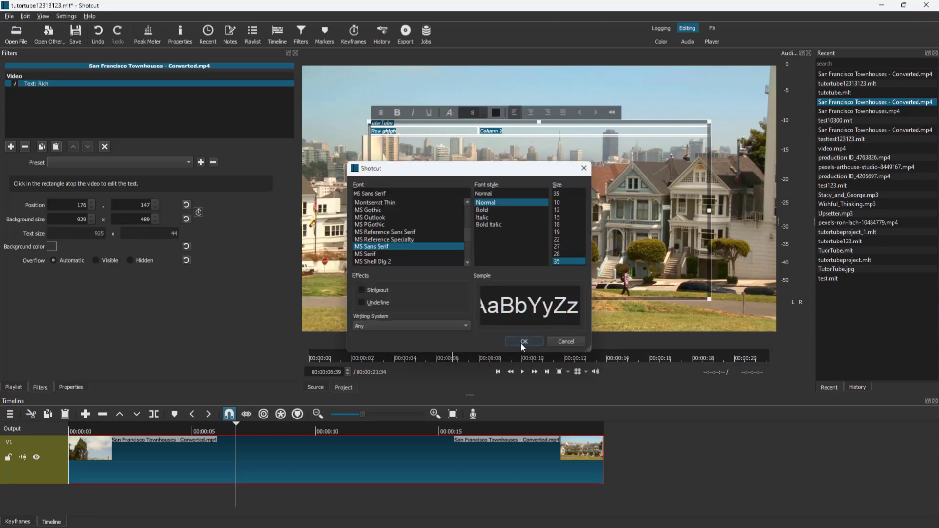
{"action": "left_click", "coordinate": [521, 341]}
{"action": "left_click", "coordinate": [496, 113]}
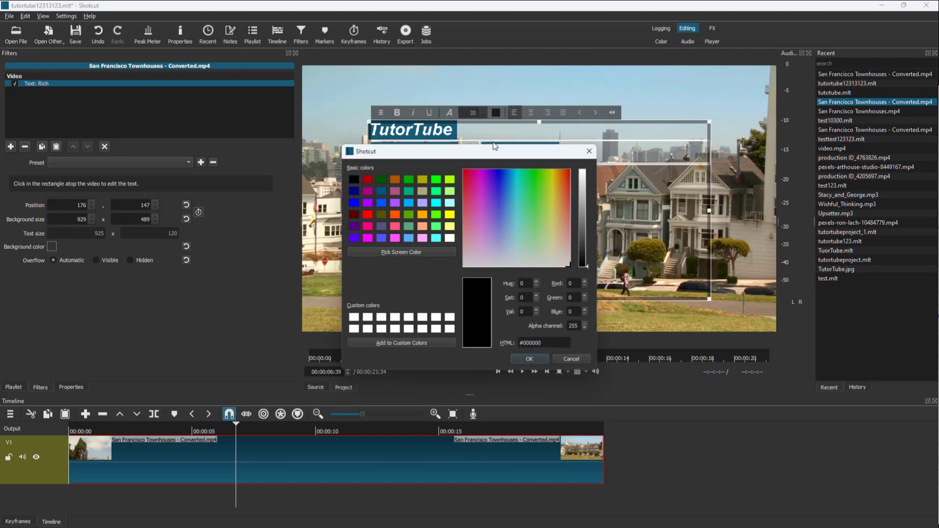
Step: Colour the text dark red and centre both table cells, Row ghjgh and Column 2
{"action": "left_click", "coordinate": [368, 181]}
{"action": "left_click", "coordinate": [529, 359]}
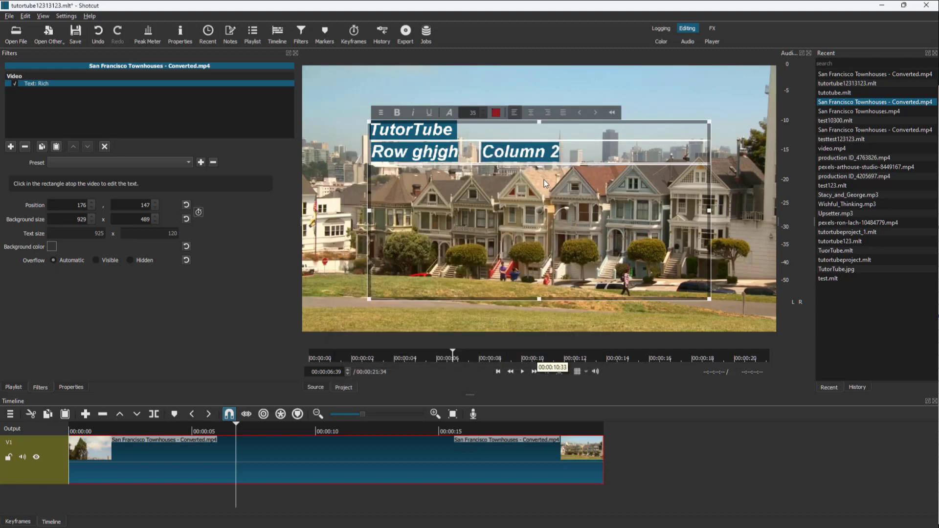
{"action": "left_click", "coordinate": [524, 155]}
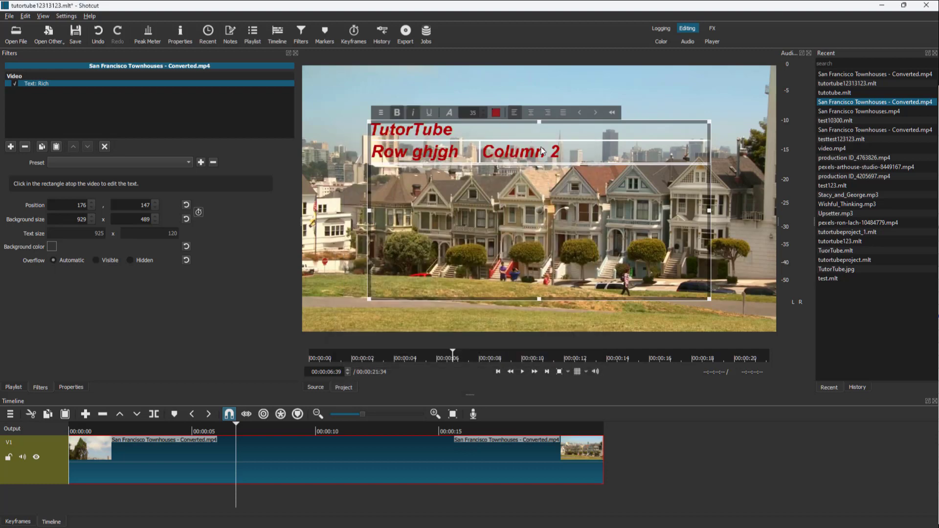
{"action": "left_click", "coordinate": [532, 116]}
{"action": "left_click", "coordinate": [442, 151]}
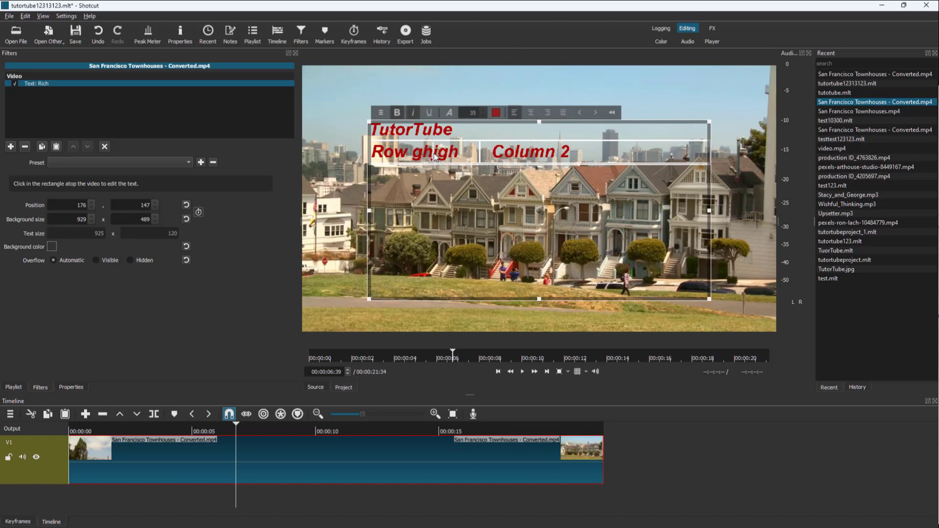
{"action": "left_click", "coordinate": [530, 113]}
Step: Justify the TutorTube heading line
{"action": "left_click", "coordinate": [446, 137]}
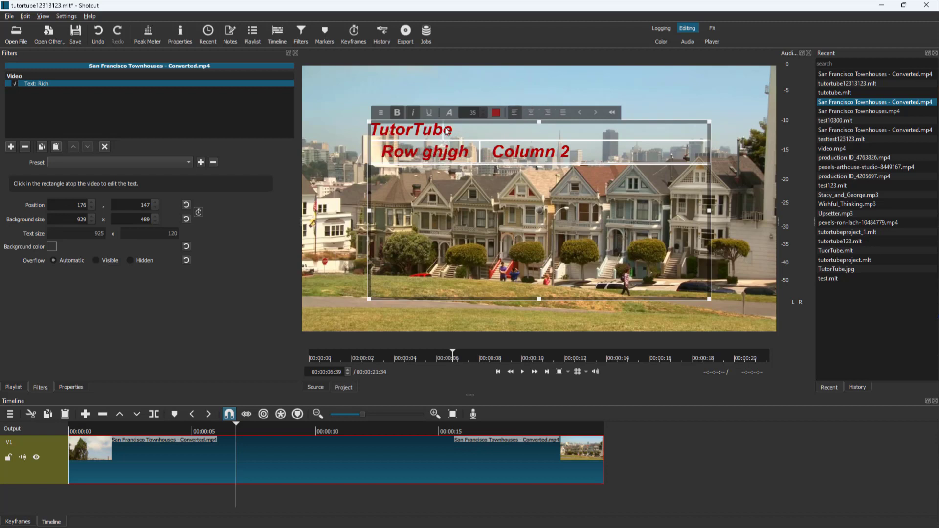
{"action": "left_click", "coordinate": [531, 113]}
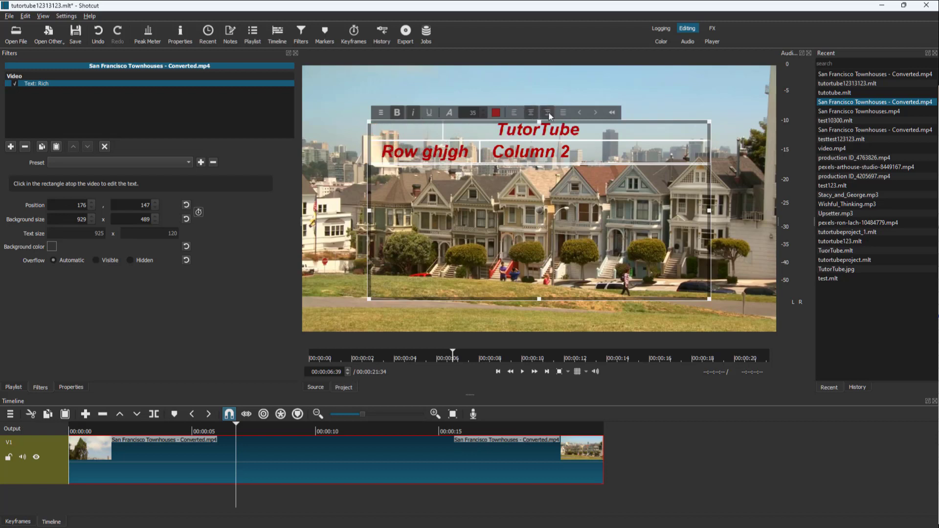
{"action": "left_click", "coordinate": [548, 113]}
{"action": "left_click", "coordinate": [564, 112]}
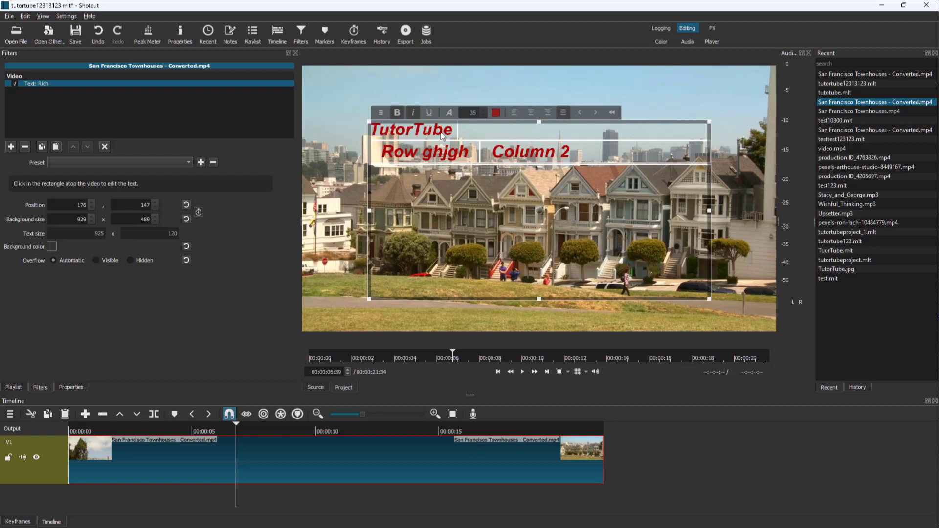
{"action": "double_click", "coordinate": [374, 131]}
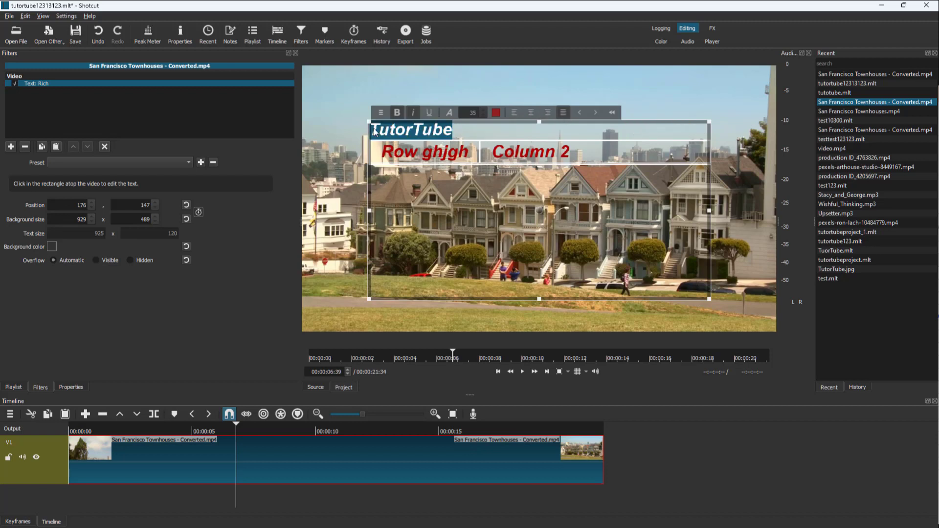
Step: Replace the heading with 'Welcome to TutorTube.' and paste that line several more times
{"action": "type", "text": "Welcome t"}
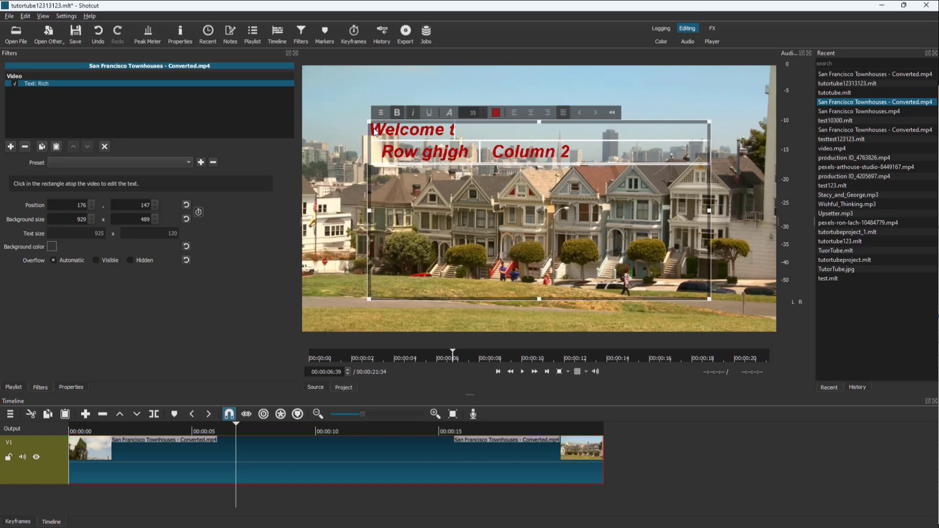
{"action": "type", "text": "o TutorTube."}
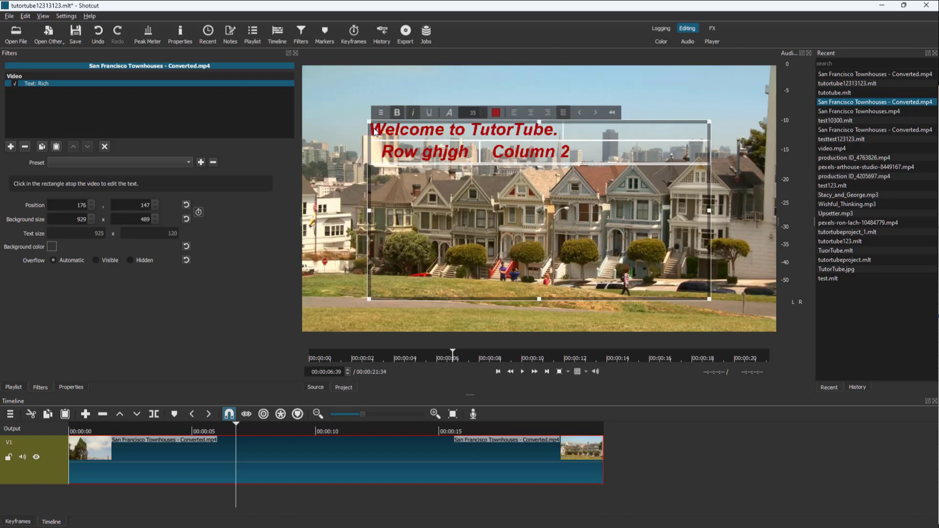
{"action": "key", "text": "ctrl+a"}
{"action": "triple_click", "coordinate": [528, 131]}
{"action": "key", "text": "ctrl+c"}
{"action": "key", "text": "ctrl+v"}
{"action": "key", "text": "ctrl+v"}
{"action": "key", "text": "ctrl+v"}
{"action": "key", "text": "ctrl+v"}
{"action": "key", "text": "ctrl+v"}
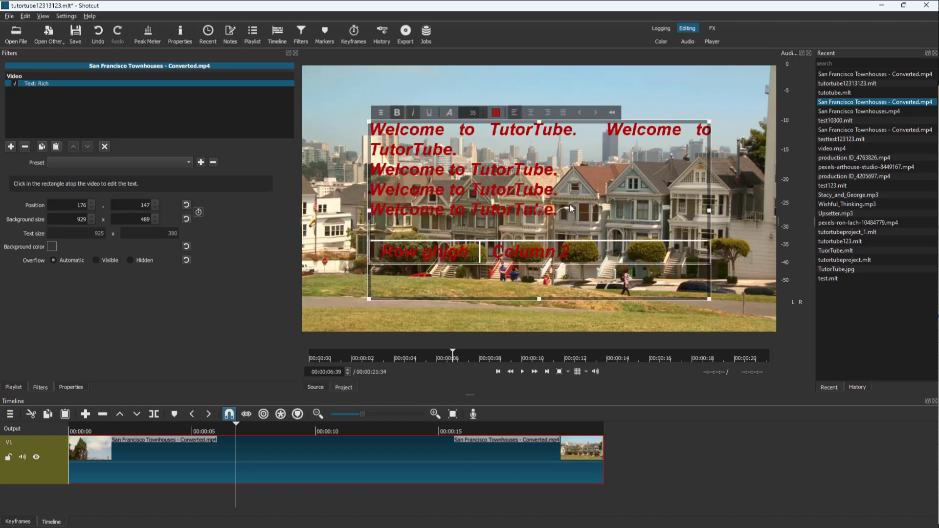
Step: Join the repeated lines into one paragraph and justify it
{"action": "left_click_drag", "start_coordinate": [585, 209], "coordinate": [374, 171]}
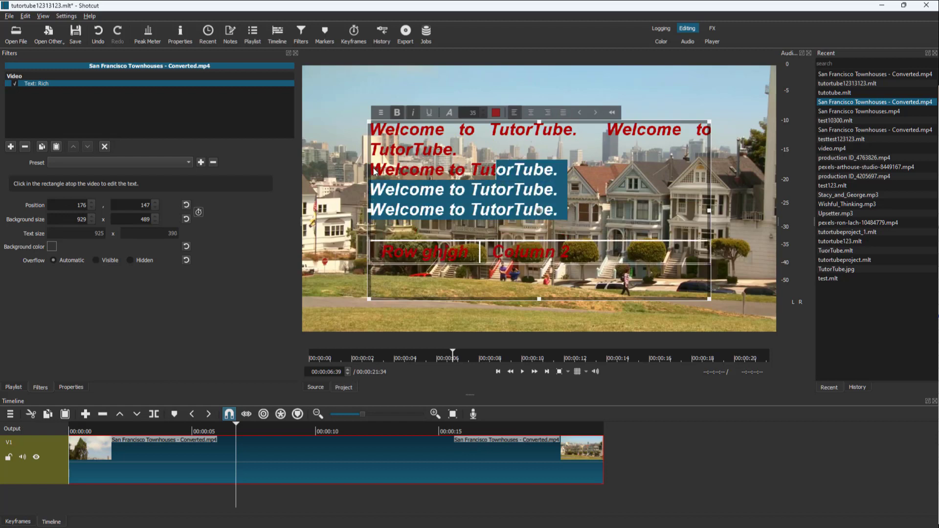
{"action": "left_click", "coordinate": [374, 171]}
{"action": "key", "text": "BackSpace"}
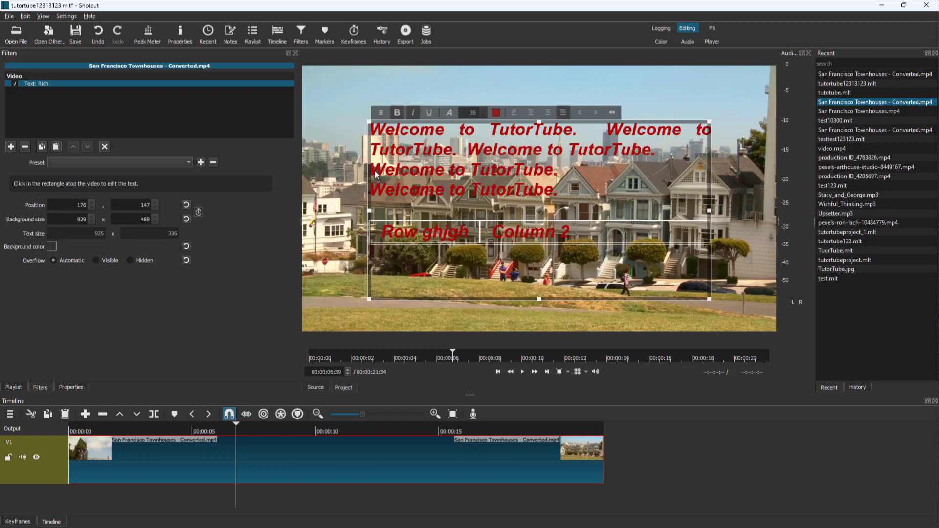
{"action": "left_click", "coordinate": [376, 188]}
{"action": "key", "text": "BackSpace"}
{"action": "left_click_drag", "start_coordinate": [519, 191], "coordinate": [370, 126]}
{"action": "left_click", "coordinate": [520, 114]}
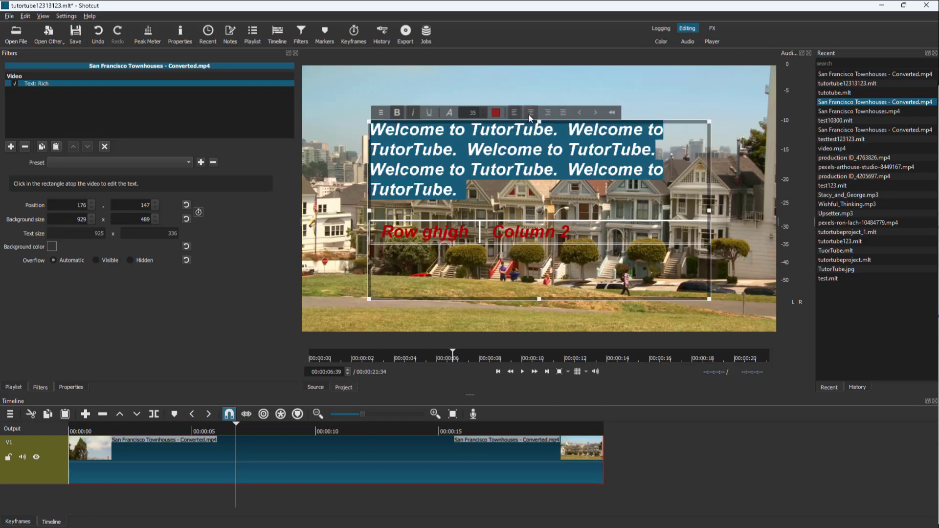
{"action": "left_click", "coordinate": [529, 114]}
{"action": "left_click", "coordinate": [549, 113]}
{"action": "left_click", "coordinate": [566, 112]}
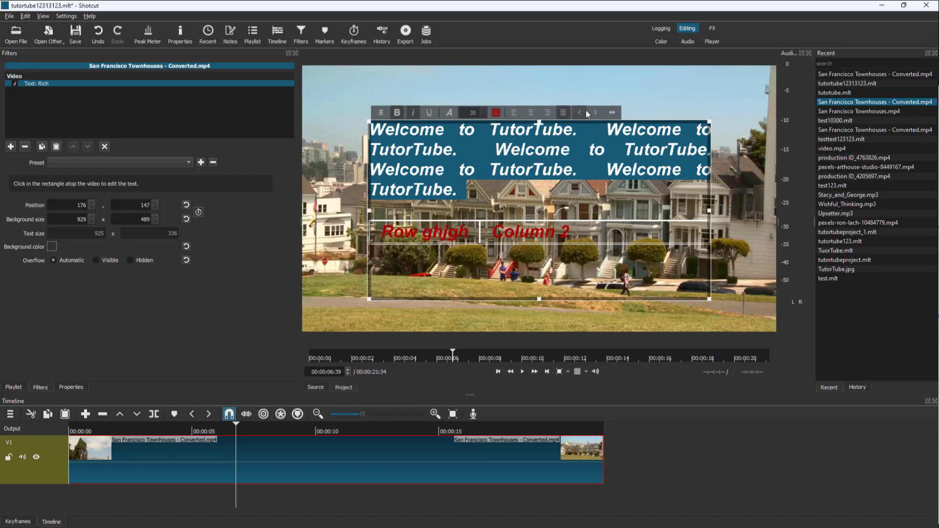
Step: Indent the paragraph slightly from the box's left edge
{"action": "left_click", "coordinate": [565, 173]}
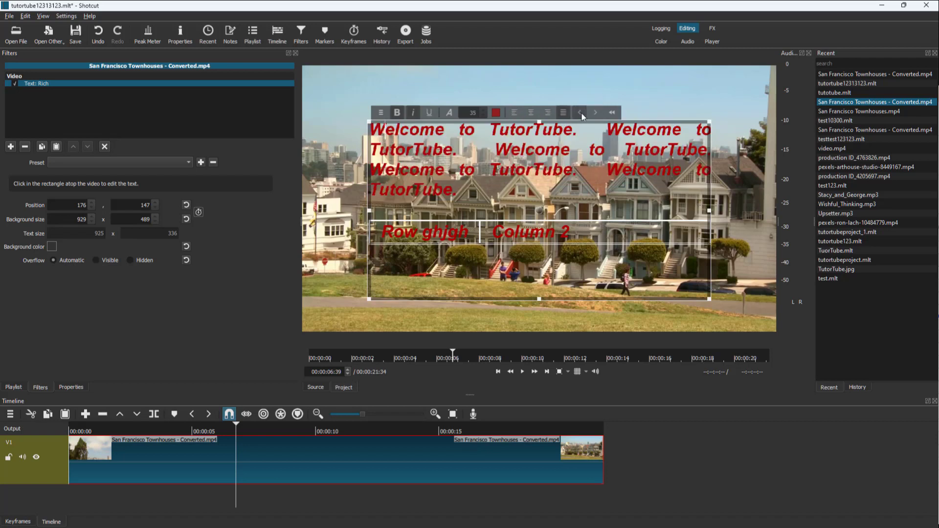
{"action": "left_click", "coordinate": [596, 113]}
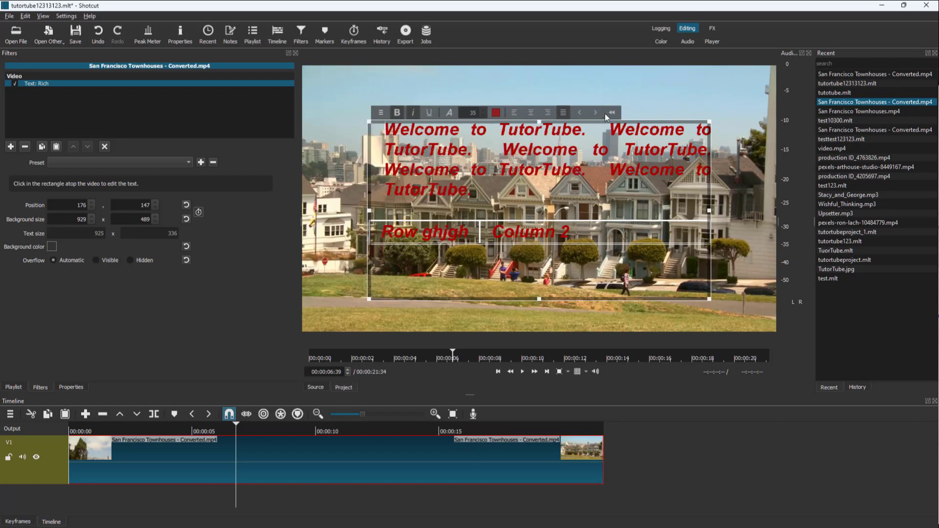
{"action": "left_click", "coordinate": [598, 114]}
{"action": "left_click", "coordinate": [598, 113]}
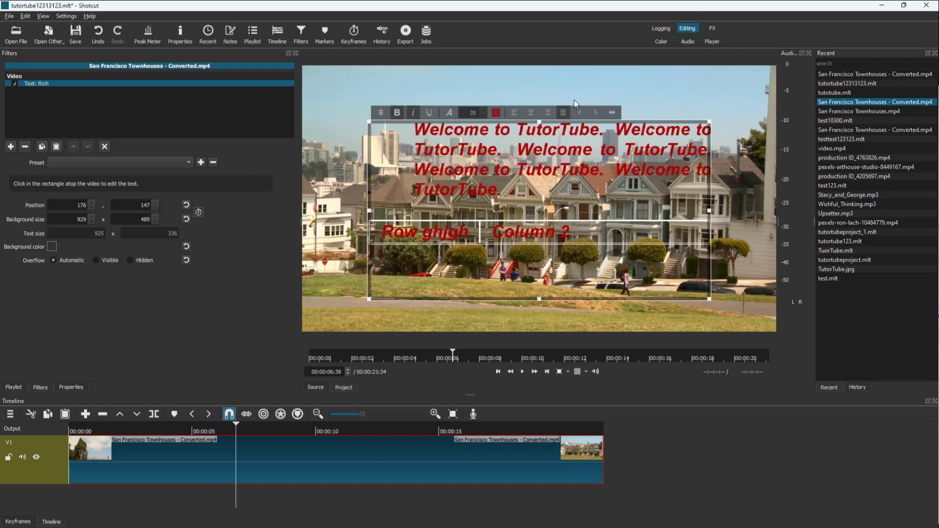
{"action": "left_click", "coordinate": [585, 112]}
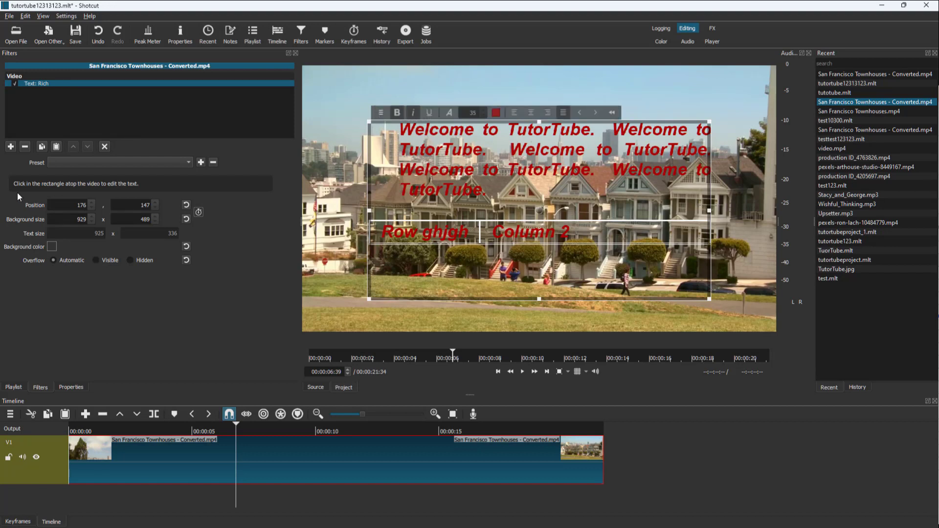
Step: Apply the Full Screen text preset after trying Lower Third and Scroll Left
{"action": "left_click", "coordinate": [85, 161]}
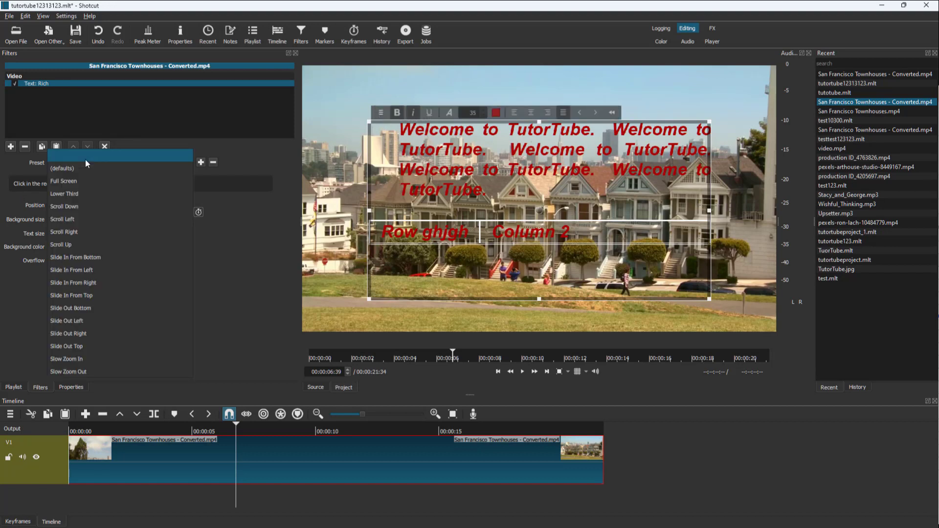
{"action": "left_click", "coordinate": [84, 195]}
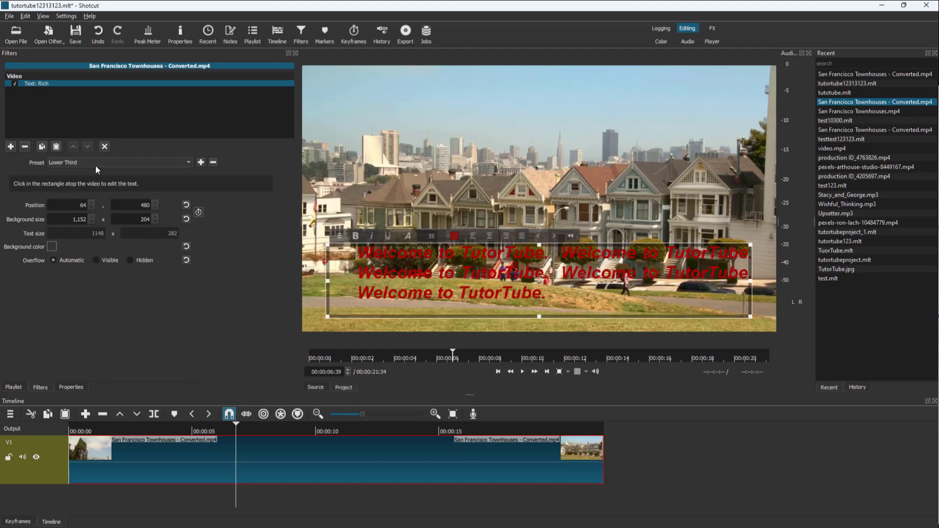
{"action": "left_click", "coordinate": [95, 164]}
{"action": "left_click", "coordinate": [102, 218]}
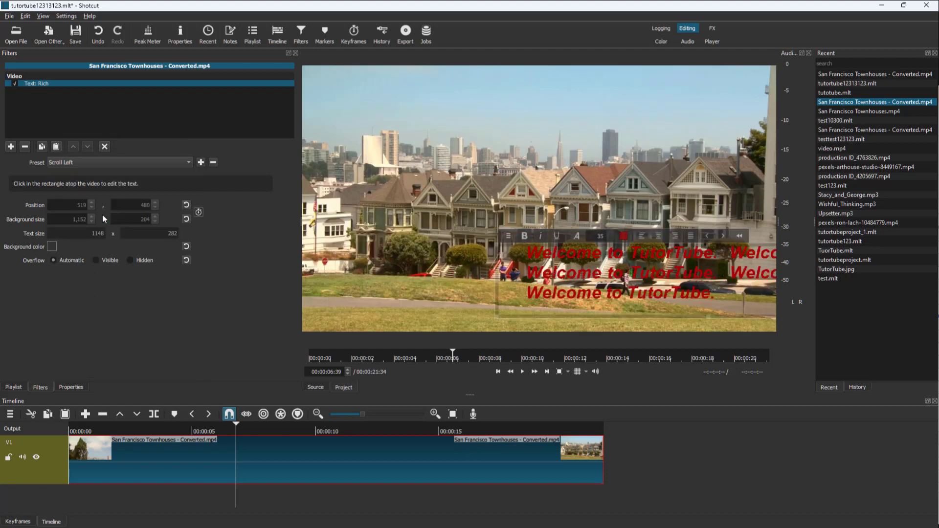
{"action": "left_click", "coordinate": [107, 162]}
{"action": "left_click", "coordinate": [104, 178]}
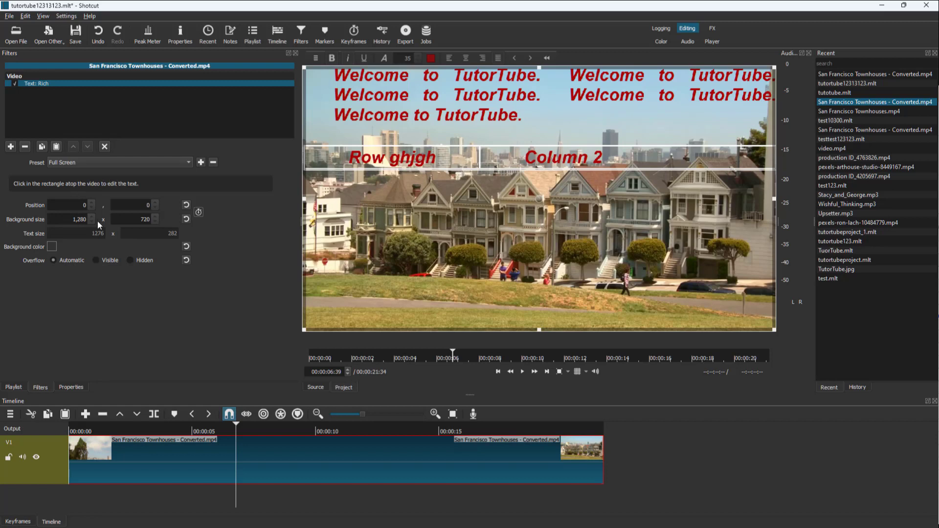
Step: Nudge the box position to 6, 4 and its background size to about 1,288 x 723
{"action": "left_click", "coordinate": [90, 202]}
{"action": "left_click", "coordinate": [91, 202]}
{"action": "left_click", "coordinate": [91, 202]}
{"action": "left_click", "coordinate": [90, 202]}
{"action": "left_click", "coordinate": [91, 202]}
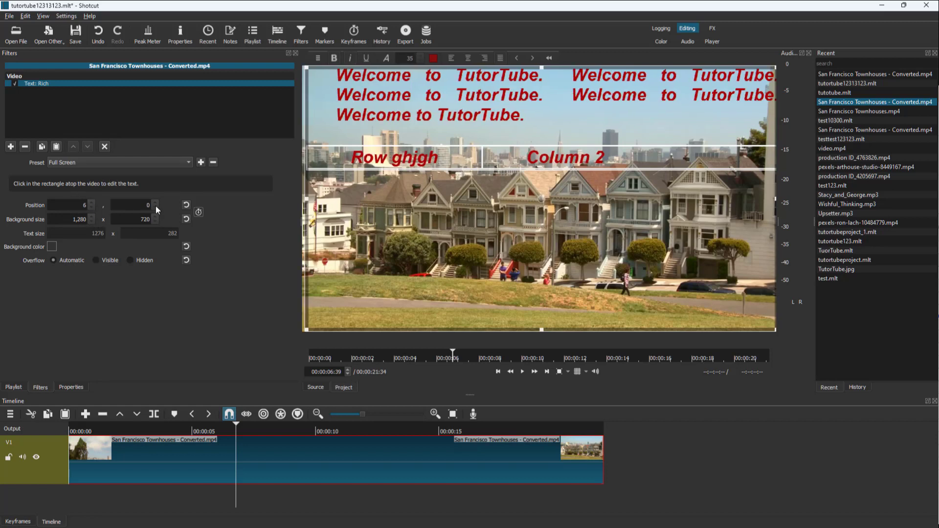
{"action": "left_click", "coordinate": [155, 203]}
{"action": "left_click", "coordinate": [155, 203]}
{"action": "left_click", "coordinate": [155, 204]}
{"action": "double_click", "coordinate": [94, 217]}
{"action": "left_click", "coordinate": [95, 216]}
{"action": "double_click", "coordinate": [94, 216]}
{"action": "double_click", "coordinate": [95, 217]}
{"action": "double_click", "coordinate": [156, 216]}
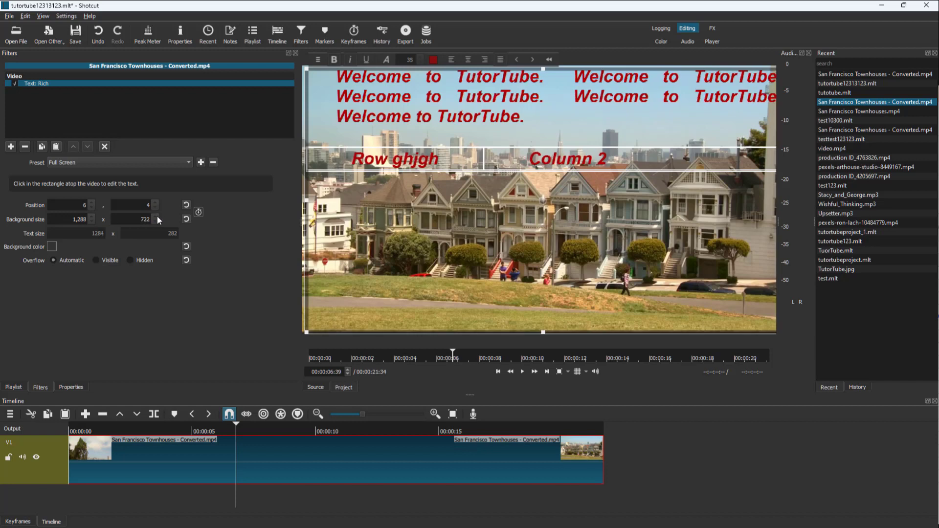
{"action": "left_click", "coordinate": [51, 248]}
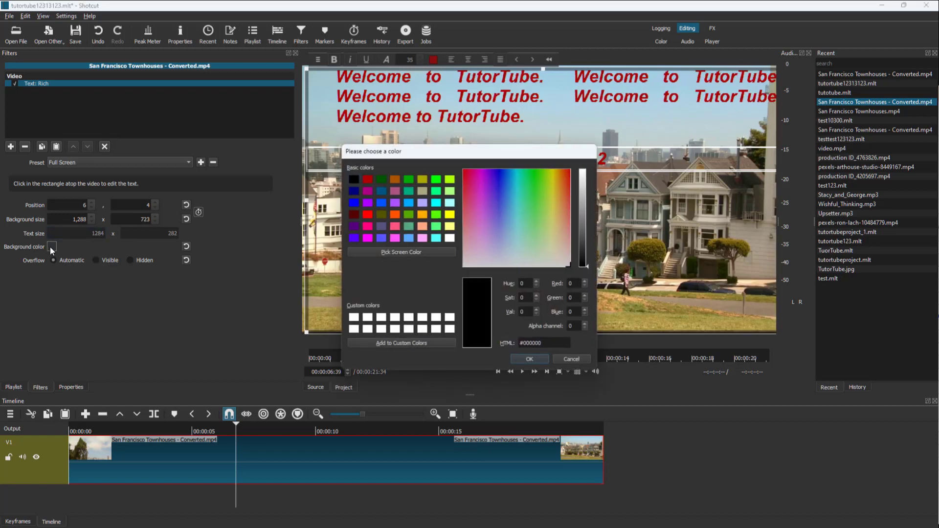
Step: Choose green #00aa00 as the text background colour and confirm it
{"action": "left_click", "coordinate": [406, 182]}
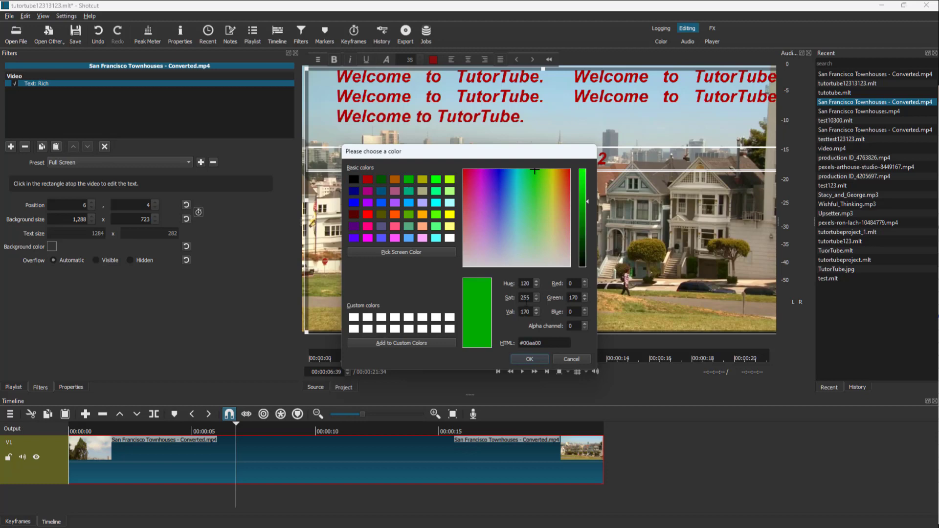
{"action": "left_click", "coordinate": [527, 359]}
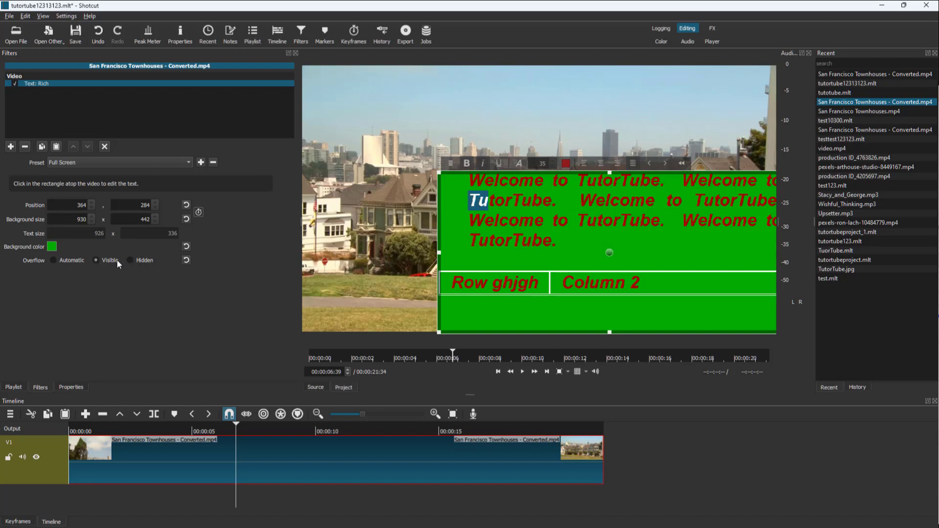
Step: Shrink the green box to the paragraph, 930 x 223 at 364, 284, with Overflow set to Hidden
{"action": "left_click_drag", "start_coordinate": [609, 332], "coordinate": [609, 251]}
{"action": "left_click", "coordinate": [604, 259]}
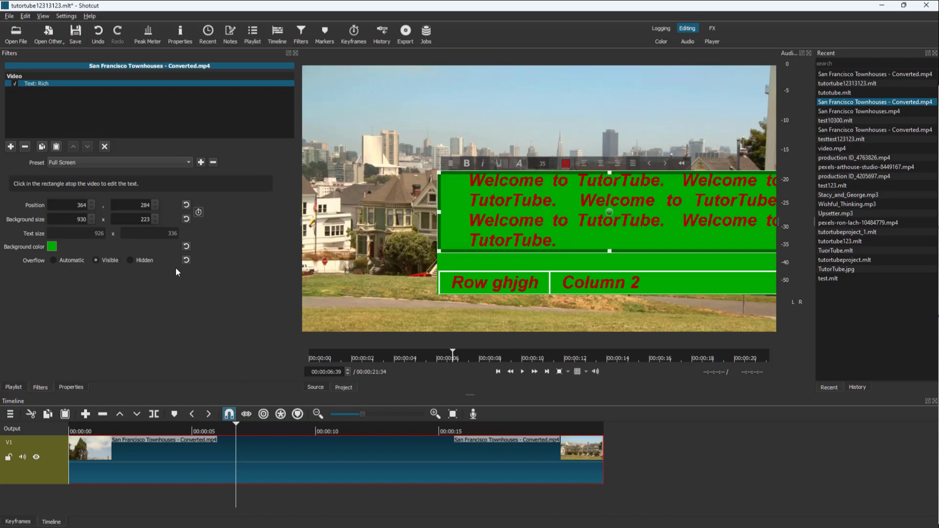
{"action": "left_click", "coordinate": [131, 261]}
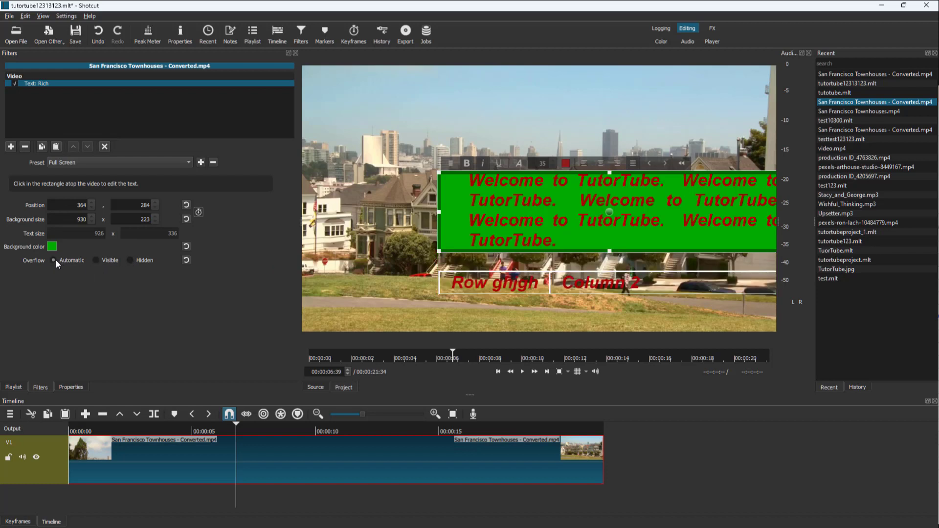
{"action": "left_click_drag", "start_coordinate": [619, 185], "coordinate": [568, 185]}
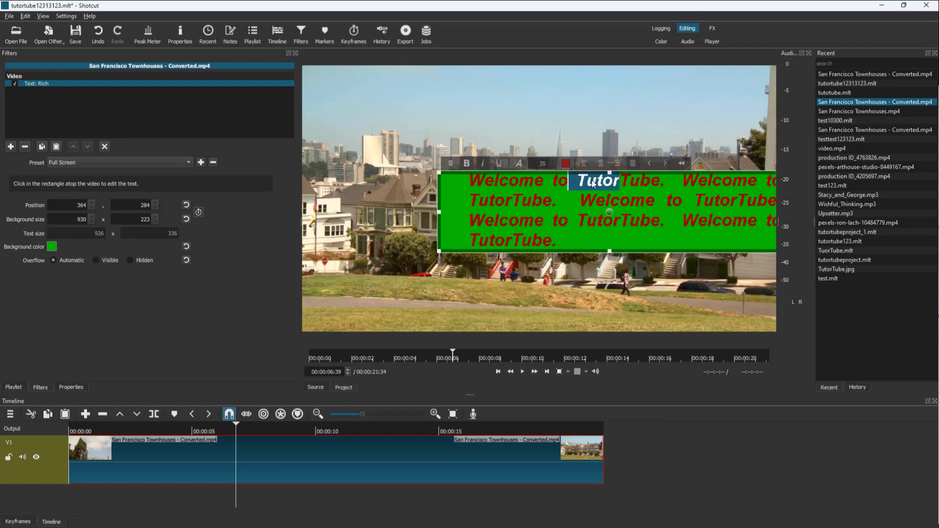
{"action": "left_click", "coordinate": [113, 261]}
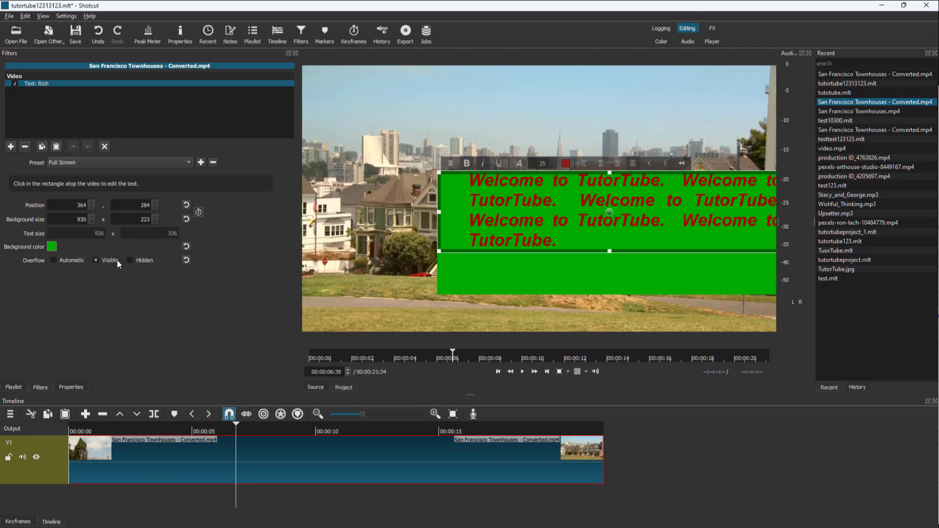
{"action": "left_click", "coordinate": [138, 264]}
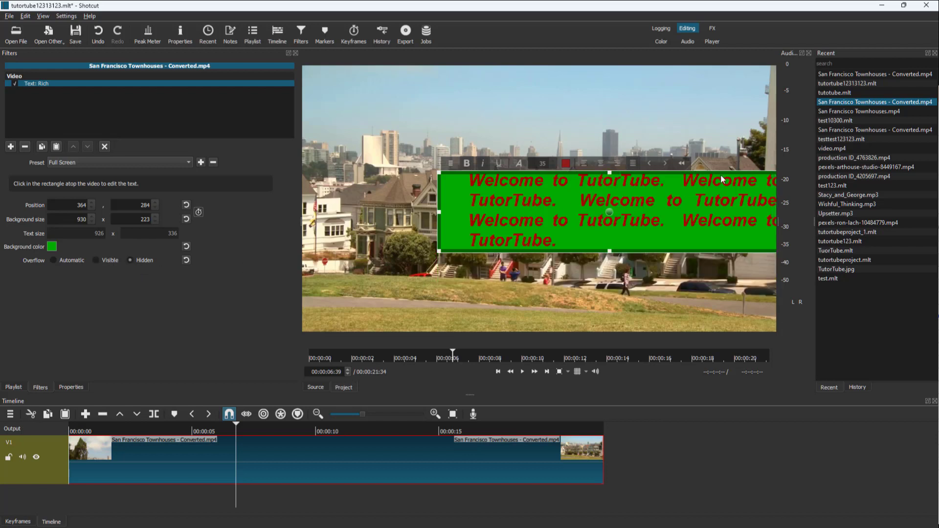